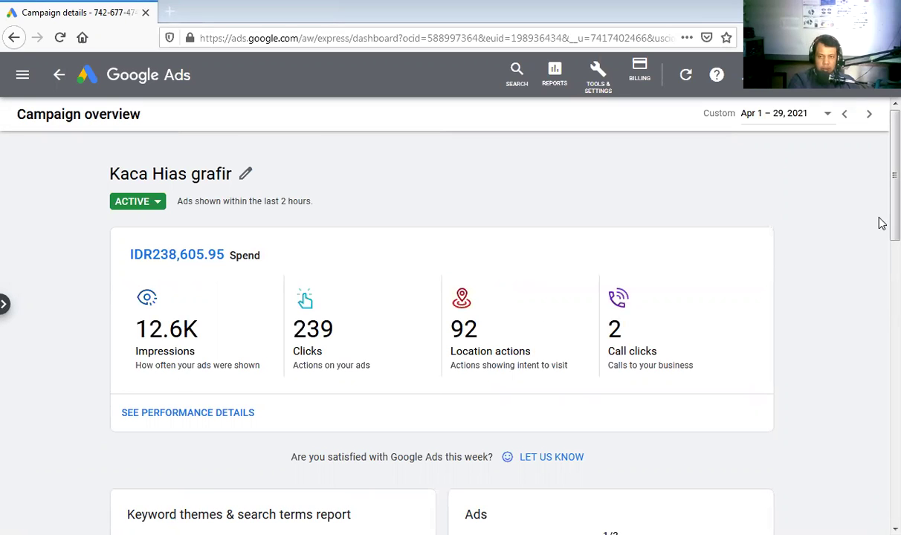
pyautogui.scroll(-3, 880, 253)
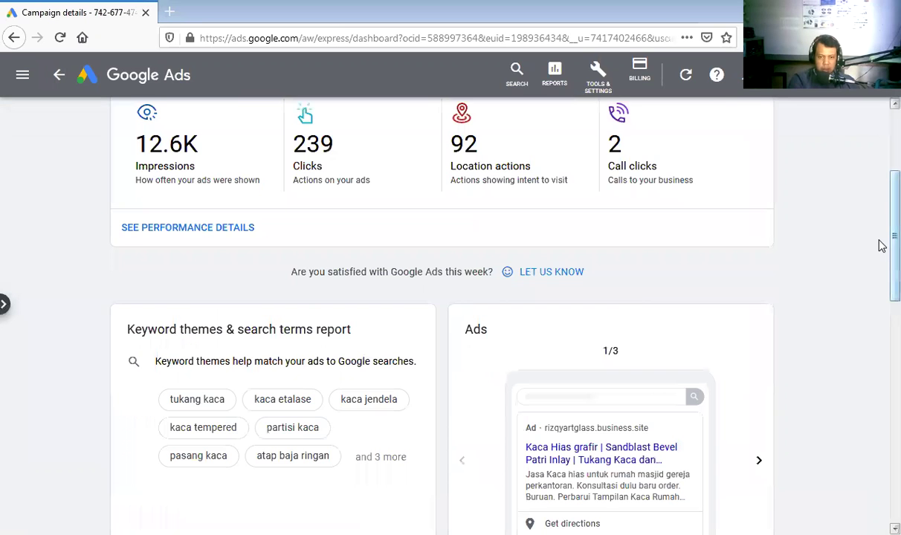
pyautogui.scroll(2, 880, 160)
pyautogui.scroll(1, 880, 156)
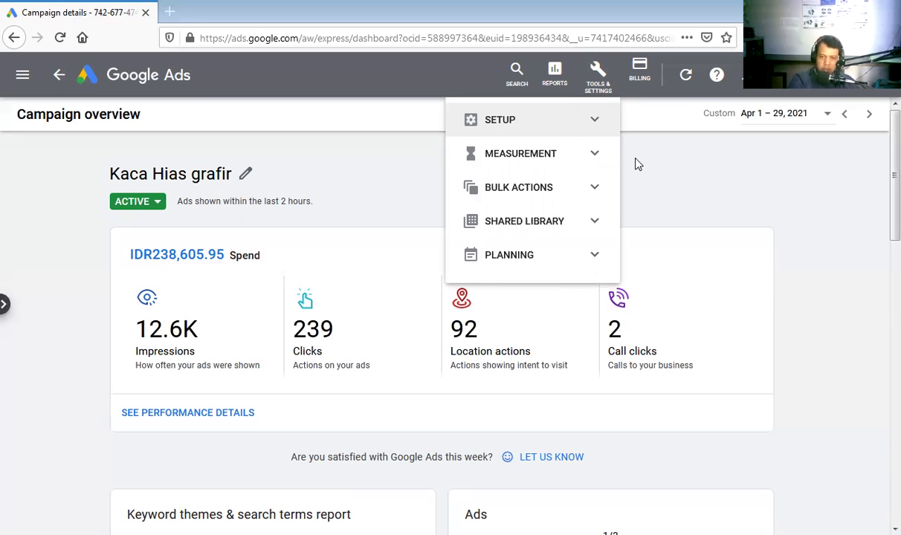
pyautogui.click(596, 158)
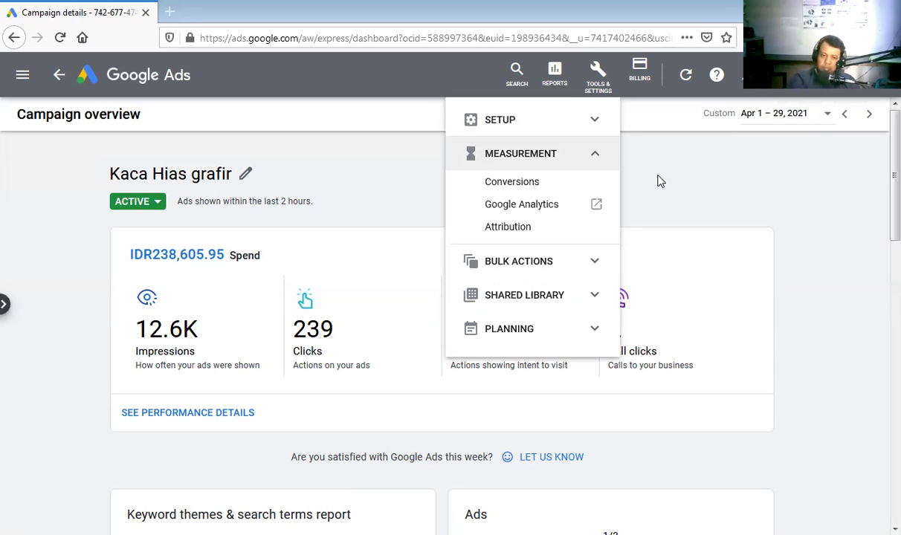
pyautogui.click(599, 301)
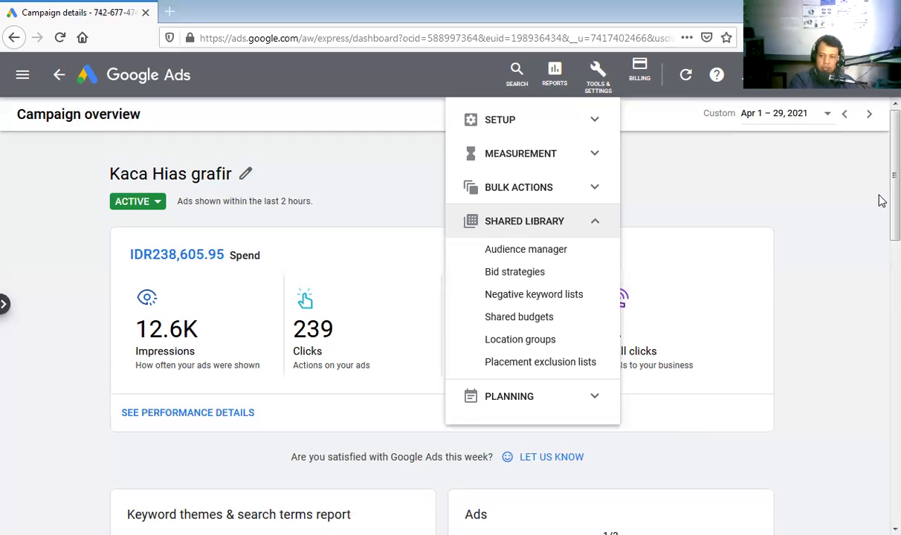
pyautogui.scroll(-1, 879, 207)
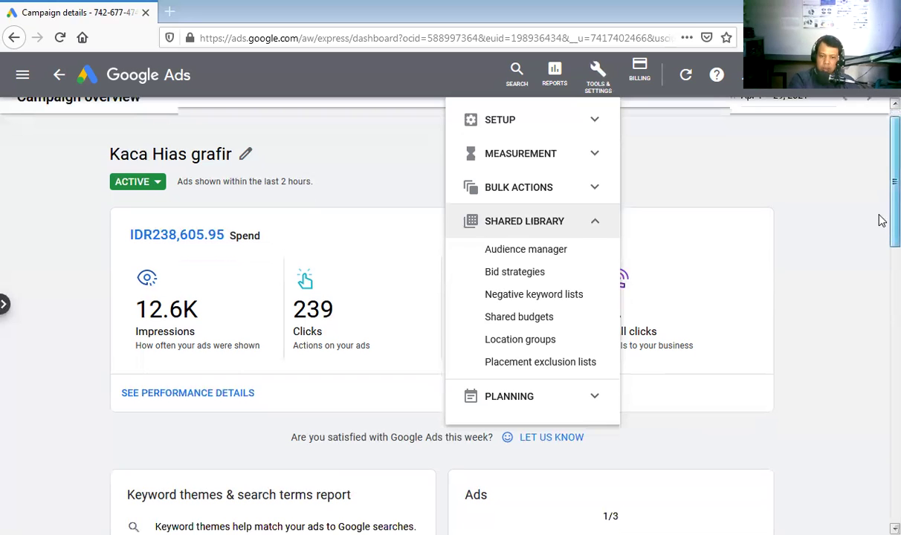
pyautogui.scroll(-1, 642, 376)
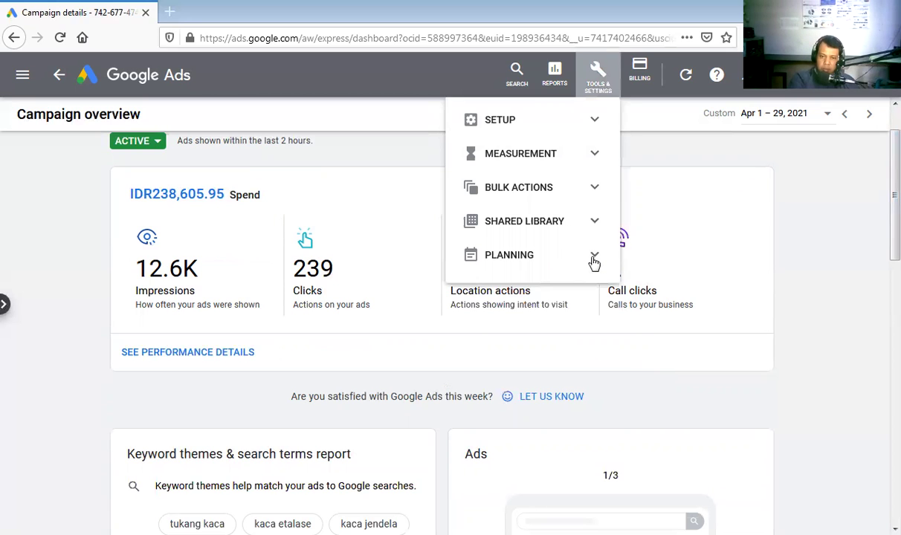
# - Open the Keyword Planner and start discovering new keywords
pyautogui.click(594, 261)
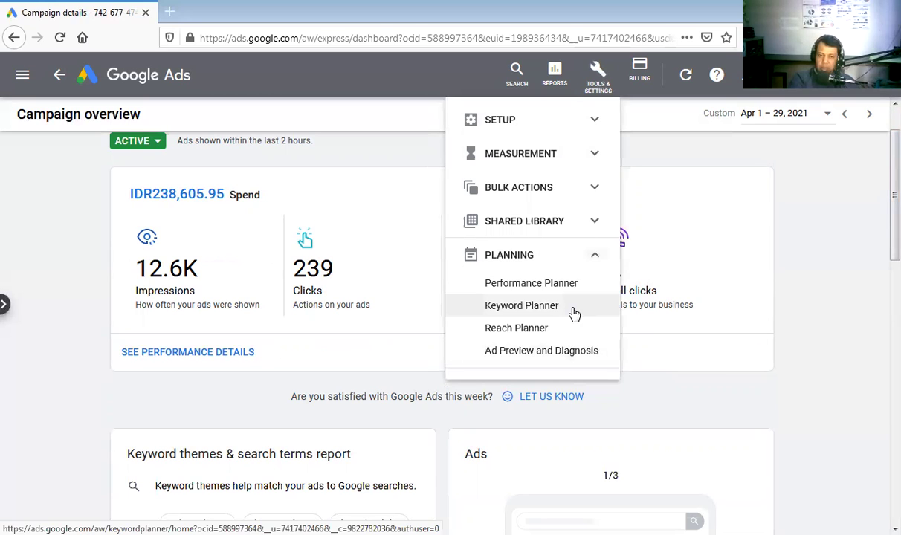
pyautogui.click(574, 313)
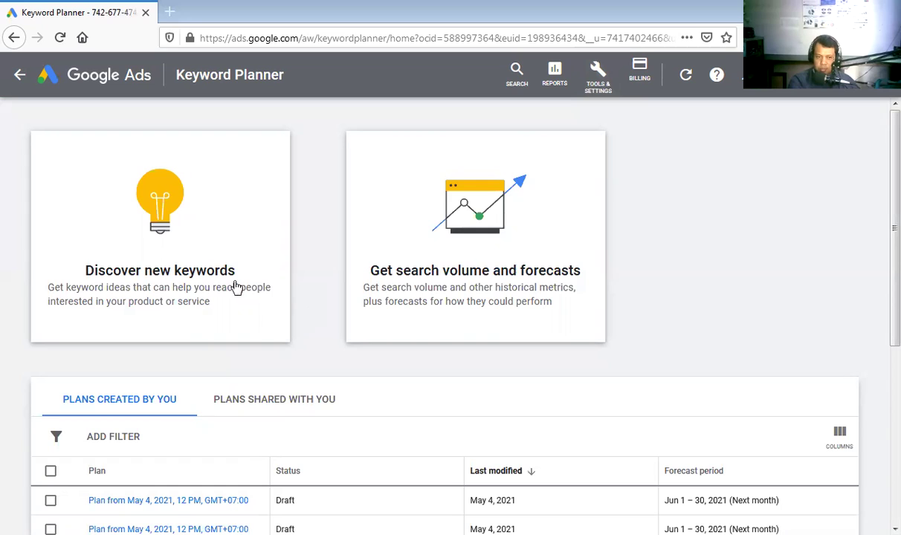
pyautogui.click(194, 275)
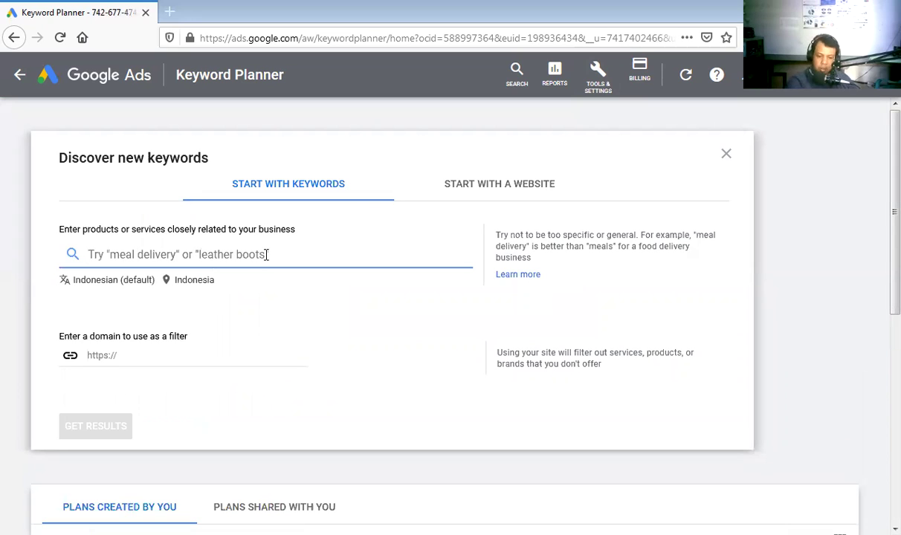
# - Get keyword ideas for "ikan koi" with sumberkoi.com as the domain filter
pyautogui.write('ikan koi')
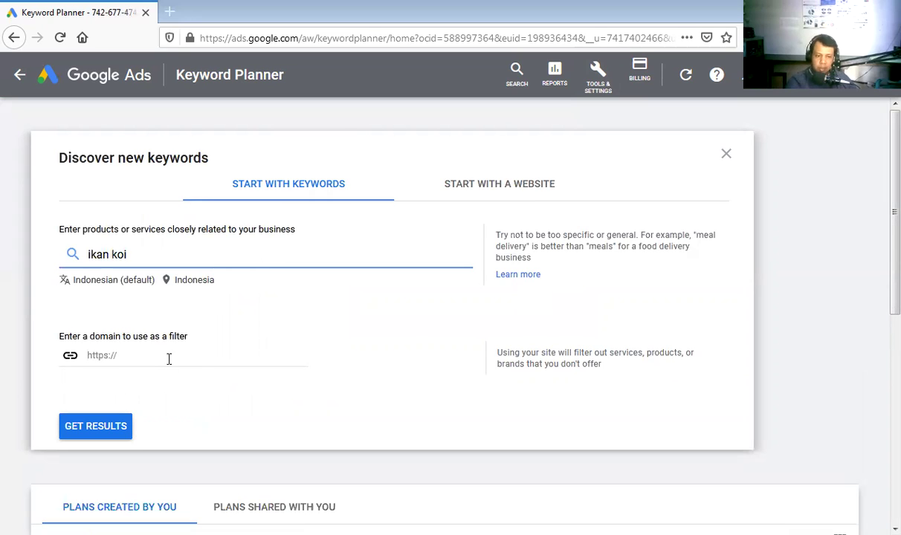
pyautogui.click(168, 359)
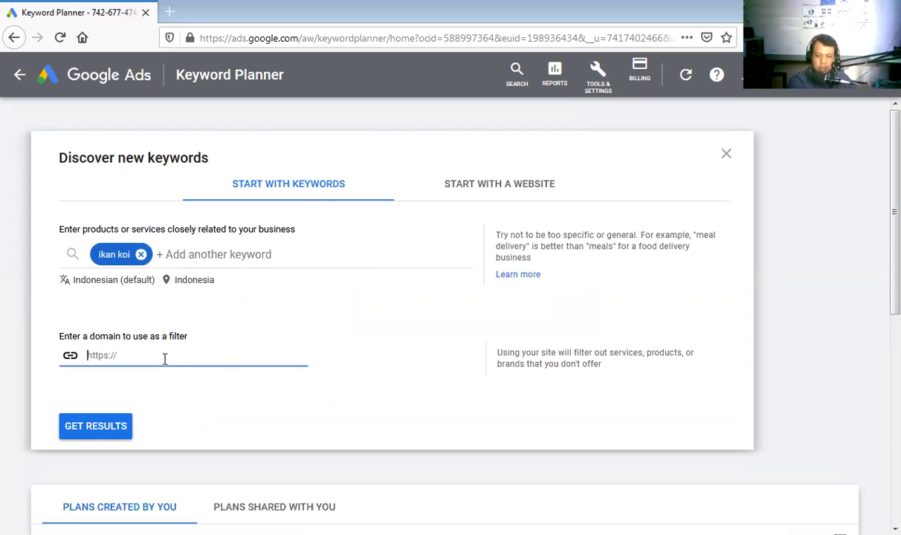
pyautogui.write('sumberkoi.')
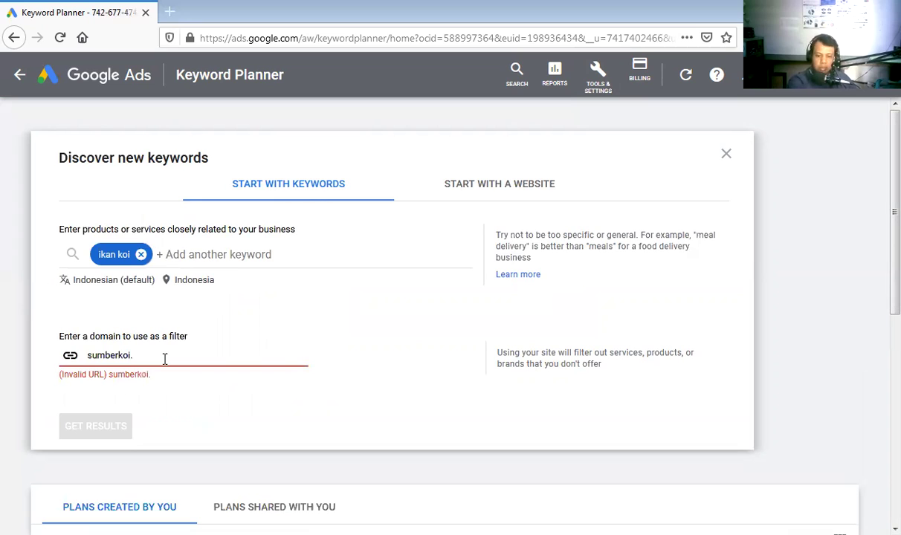
pyautogui.write('com')
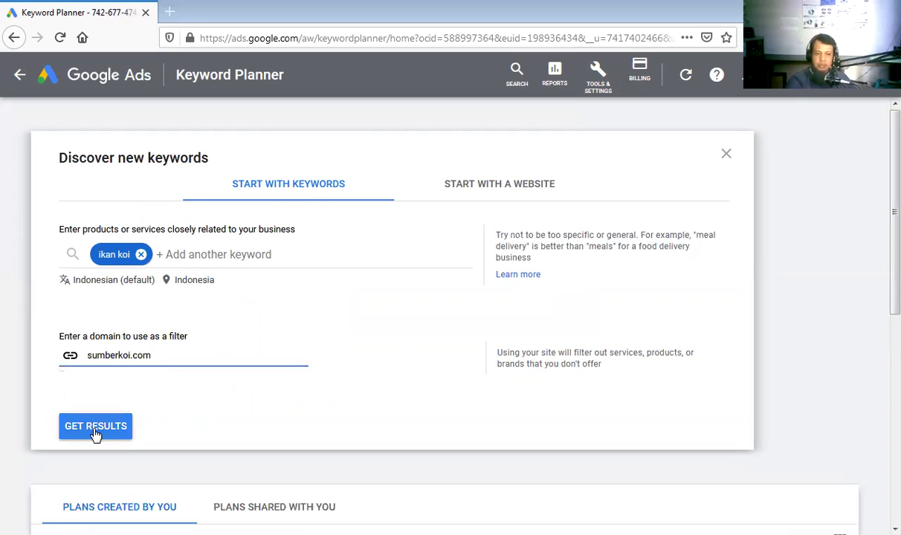
pyautogui.click(96, 431)
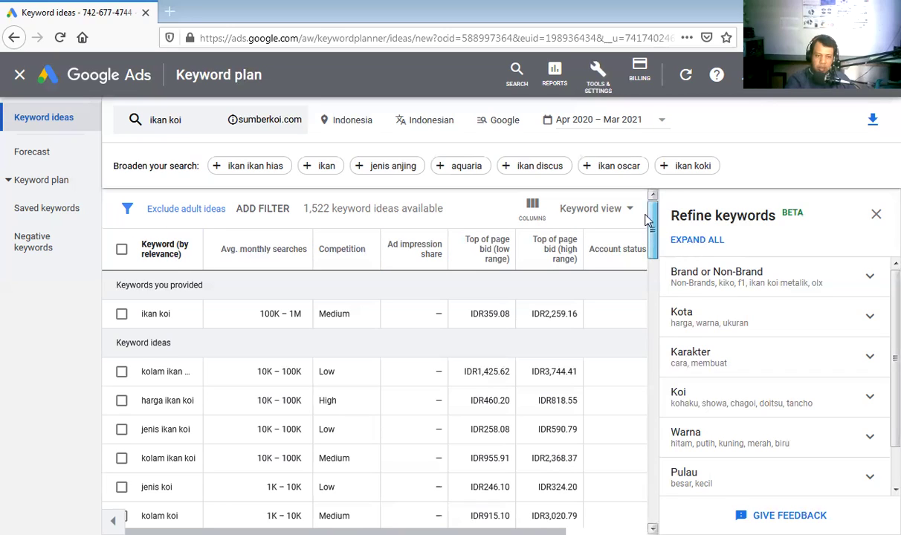
# - Review the keyword ideas list, comparing average monthly searches, competition and top-of-page bid ranges
pyautogui.scroll(-1, 650, 225)
pyautogui.scroll(1, 408, 268)
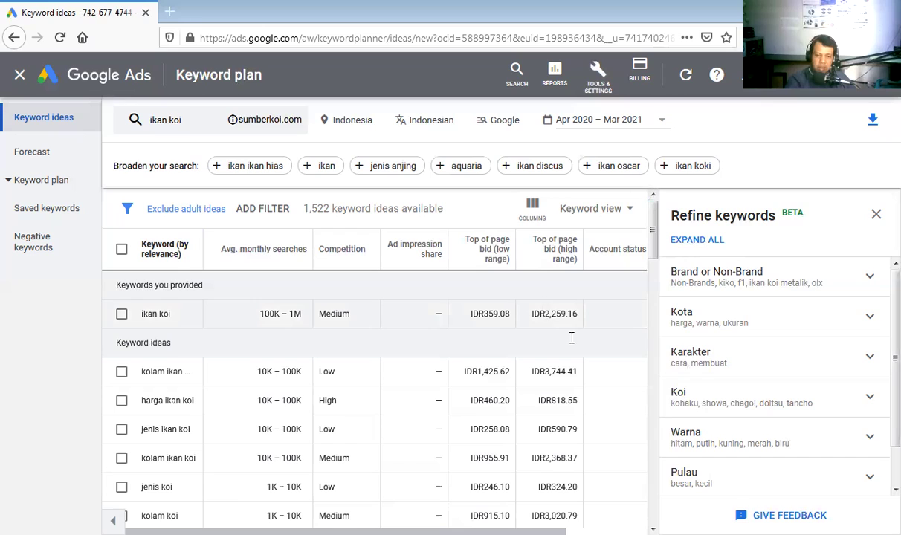
pyautogui.moveTo(345, 532)
pyautogui.mouseDown()
pyautogui.moveTo(408, 532)
pyautogui.moveTo(344, 531)
pyautogui.mouseUp()
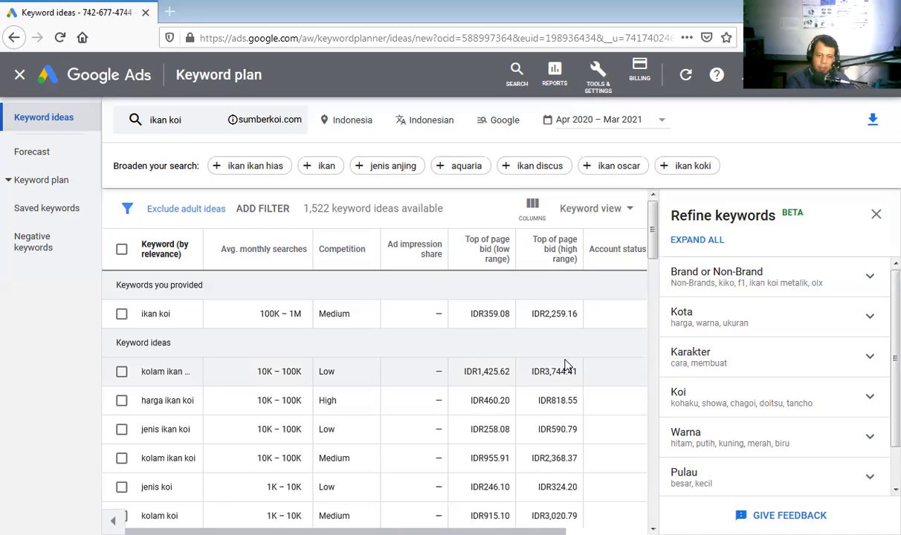
pyautogui.click(83, 232)
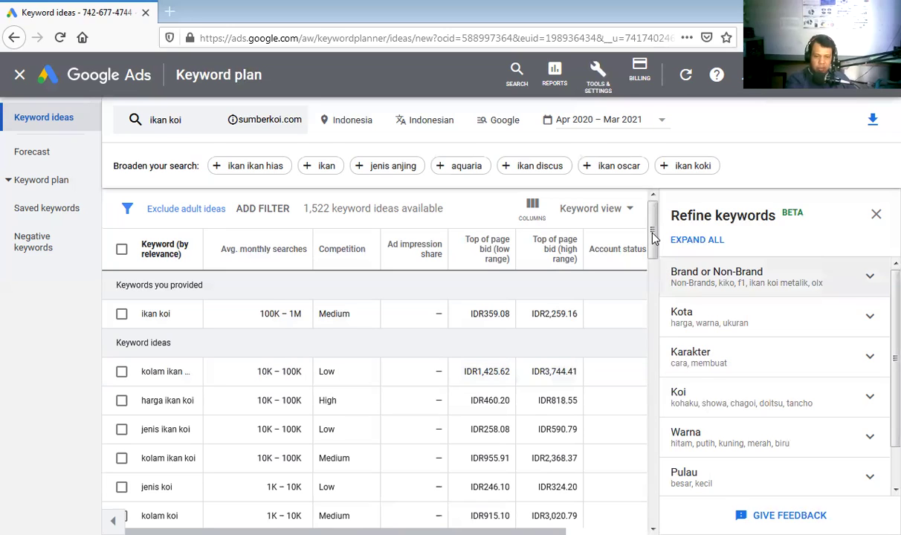
pyautogui.moveTo(652, 236); pyautogui.dragTo(652, 249)
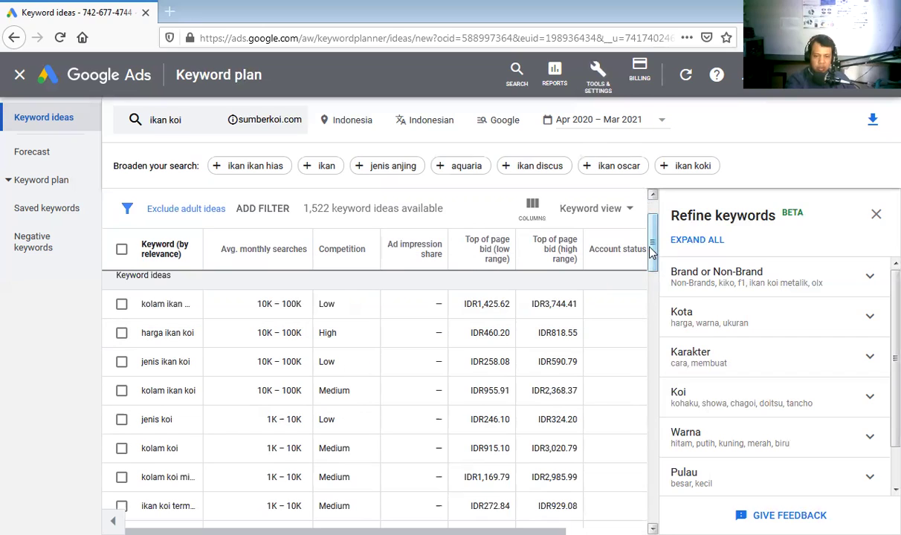
pyautogui.scroll(-5, 647, 309)
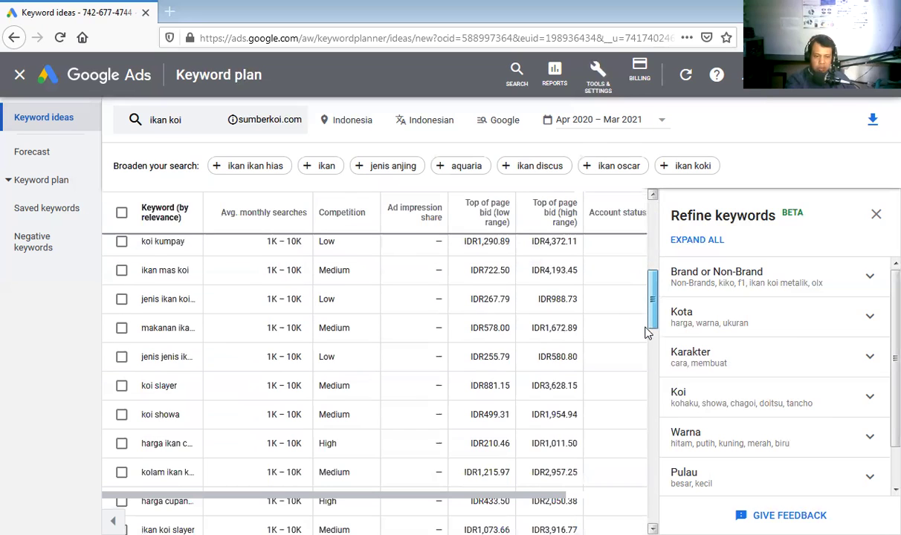
pyautogui.scroll(-2, 647, 333)
pyautogui.scroll(-2, 646, 346)
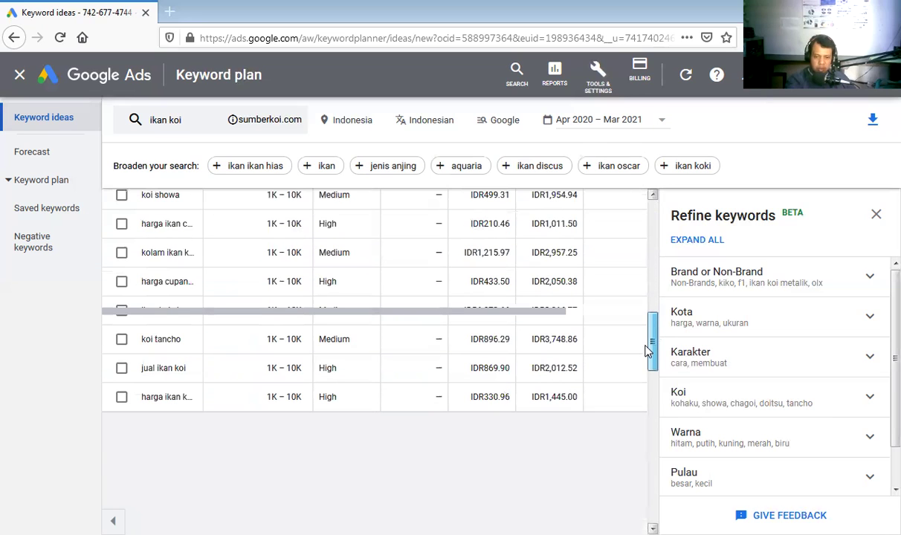
pyautogui.scroll(-2, 646, 367)
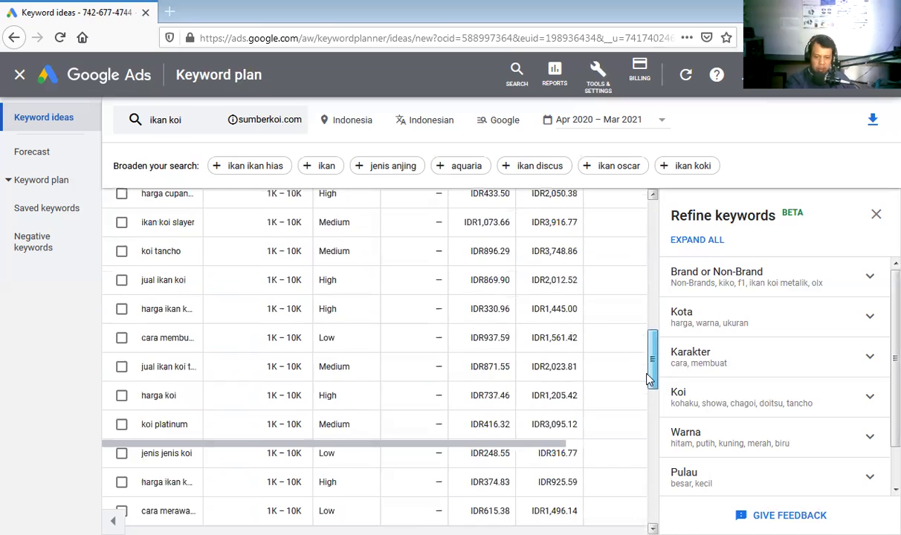
pyautogui.scroll(-1, 647, 387)
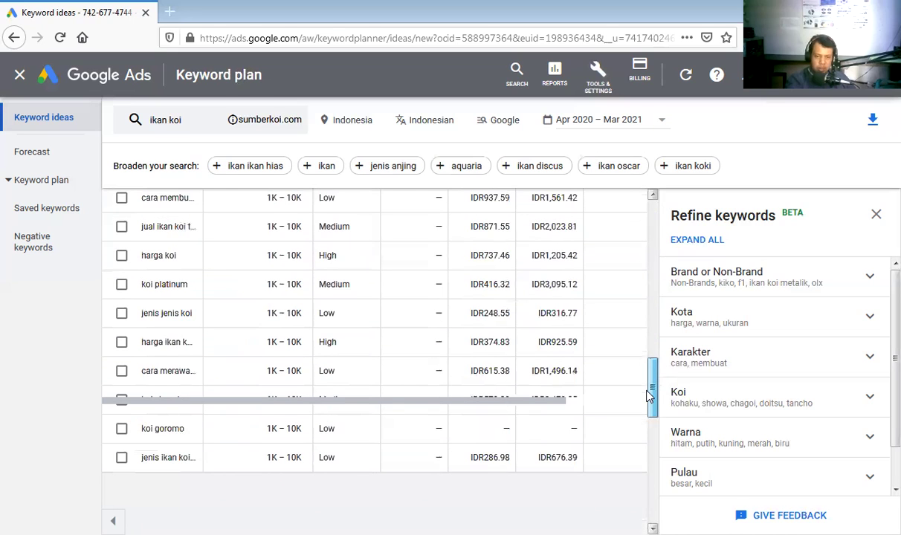
pyautogui.moveTo(645, 384); pyautogui.dragTo(642, 357)
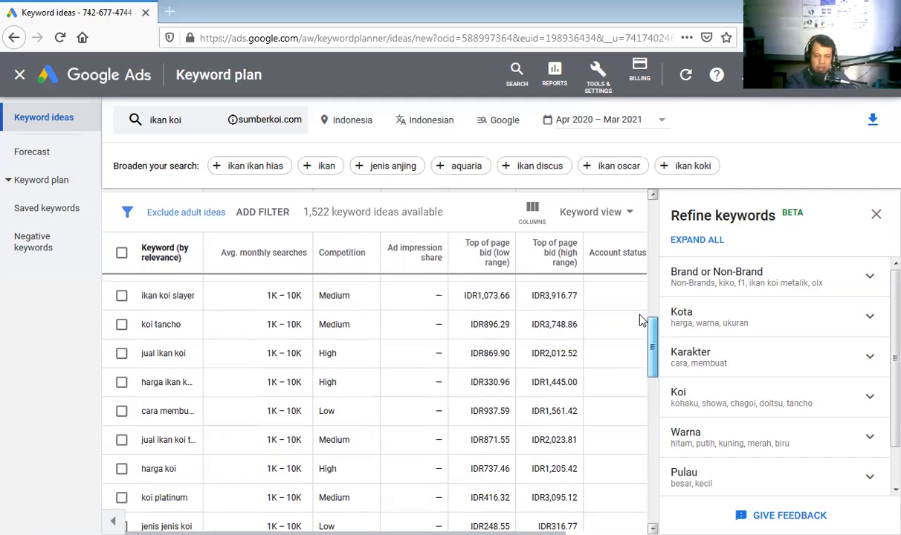
pyautogui.scroll(3, 631, 332)
pyautogui.scroll(-1, 322, 289)
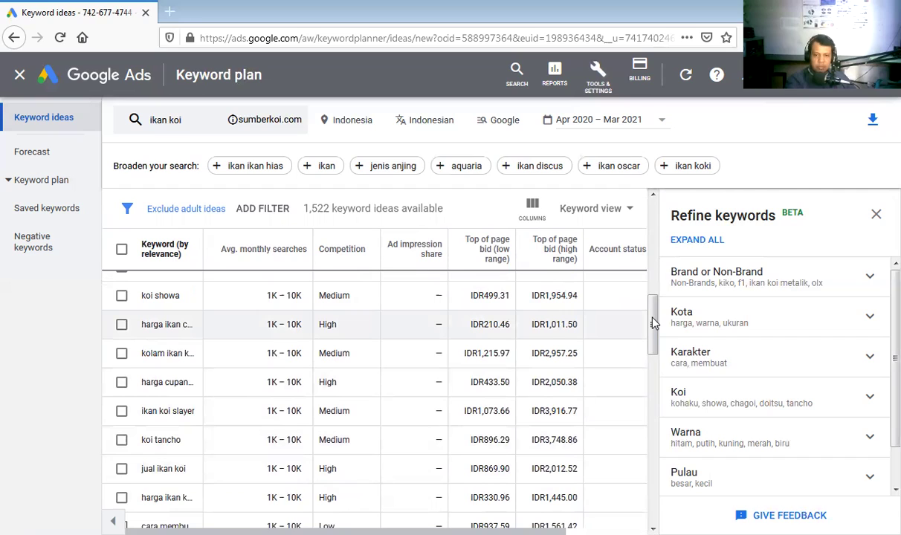
pyautogui.moveTo(653, 325); pyautogui.dragTo(664, 235)
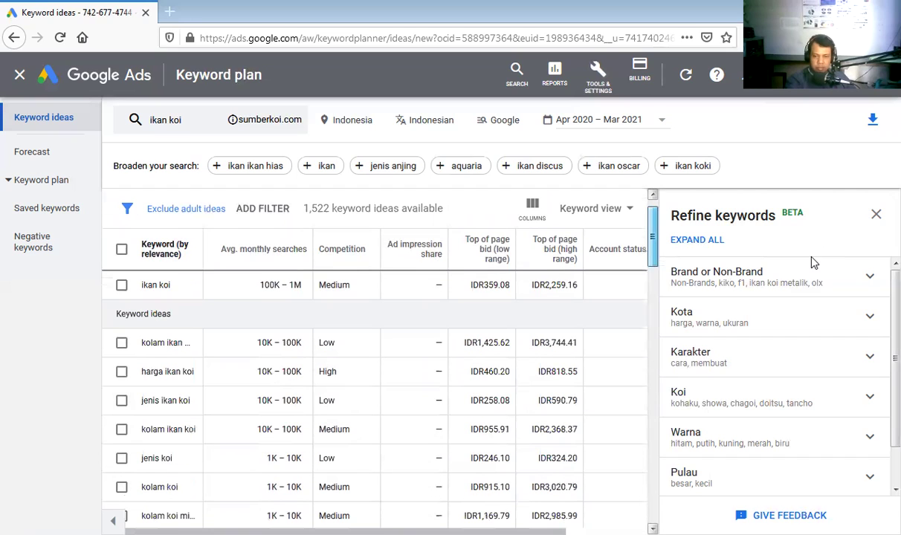
# - Expand the Brand or Non-Brand group in the keyword refinements and examine its non-brand and other-brand entries
pyautogui.click(870, 280)
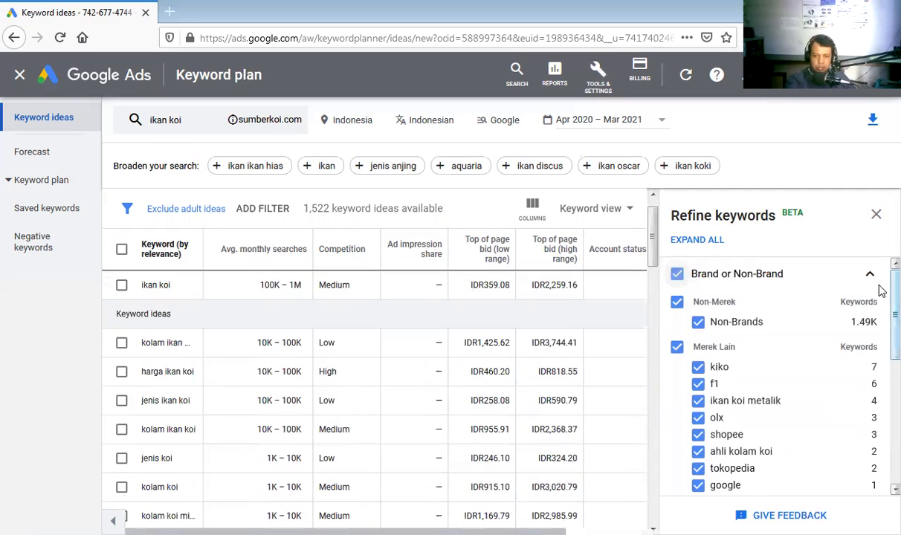
pyautogui.scroll(-1, 879, 297)
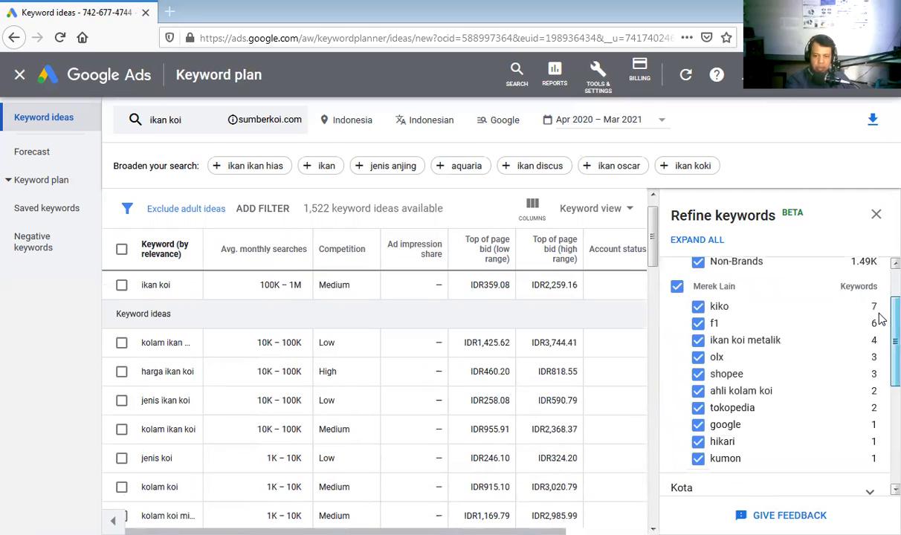
pyautogui.moveTo(880, 313); pyautogui.dragTo(880, 322)
pyautogui.scroll(-1, 880, 327)
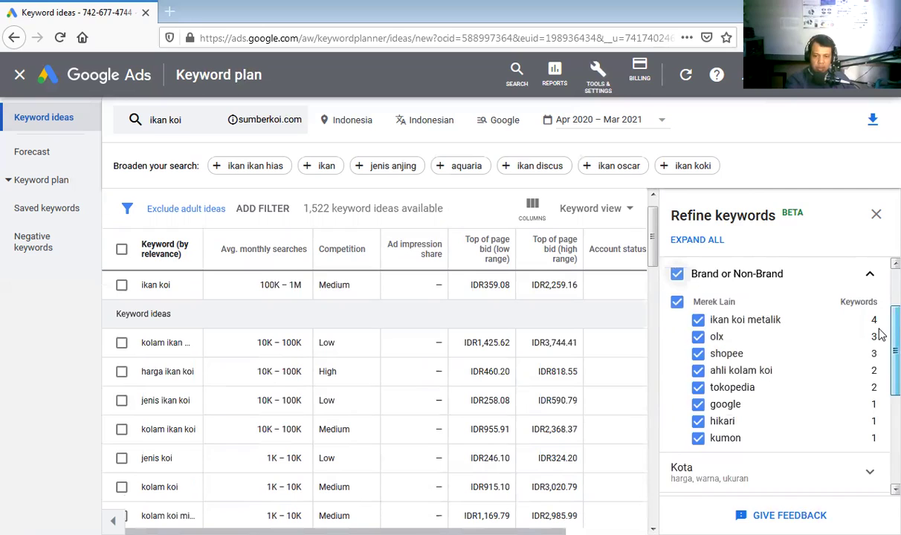
pyautogui.scroll(-1, 880, 323)
pyautogui.scroll(-1, 881, 321)
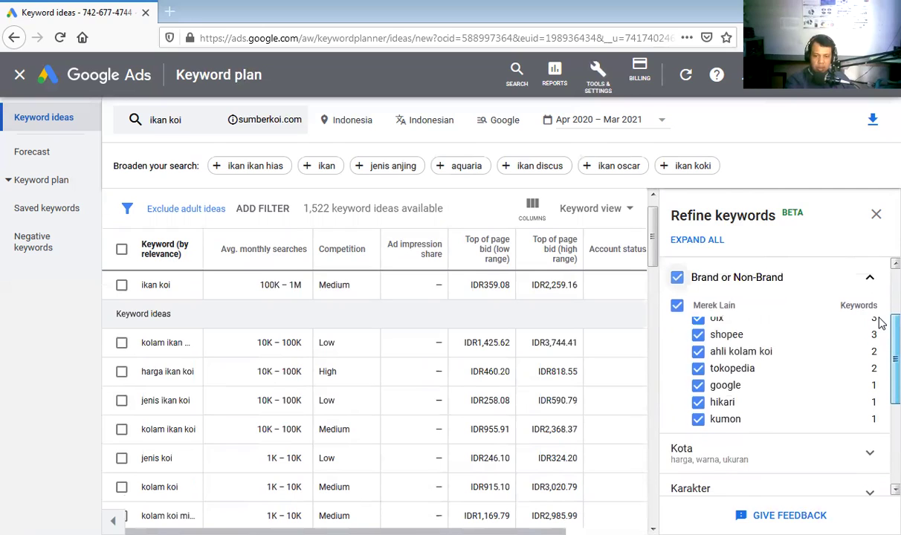
pyautogui.scroll(1, 879, 325)
pyautogui.scroll(1, 879, 327)
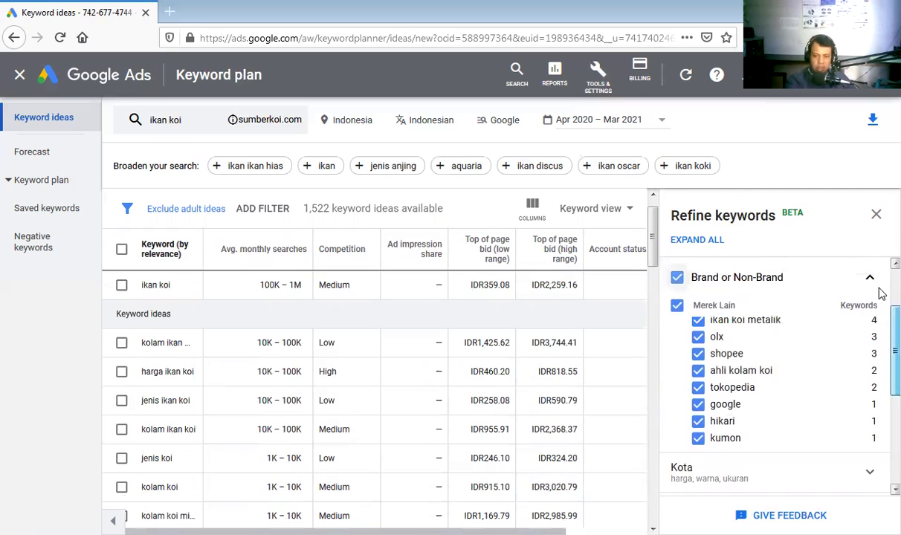
pyautogui.scroll(2, 881, 297)
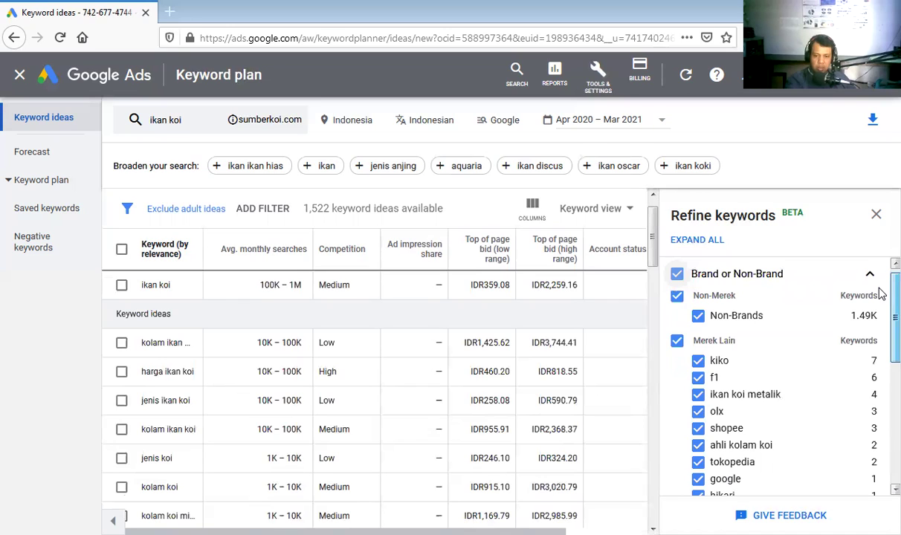
pyautogui.scroll(-1, 881, 298)
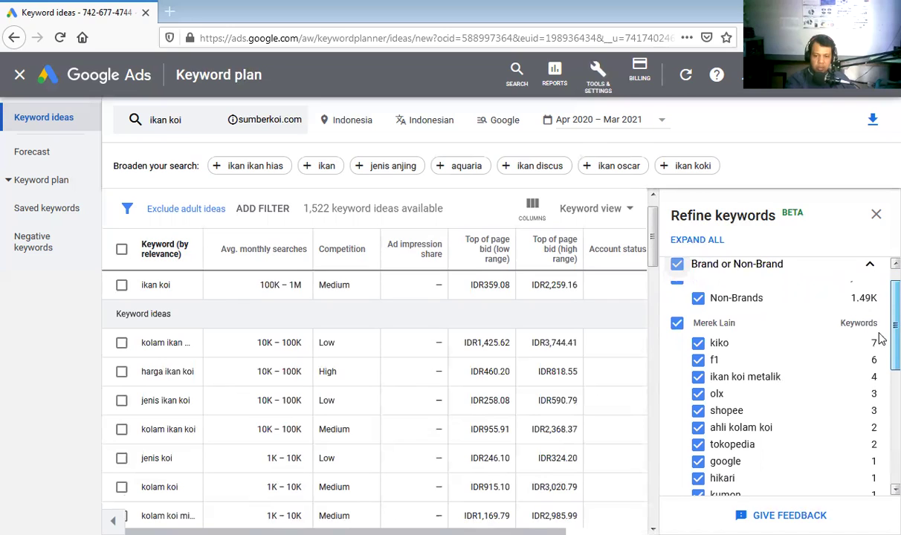
pyautogui.scroll(-3, 879, 338)
pyautogui.scroll(-2, 877, 342)
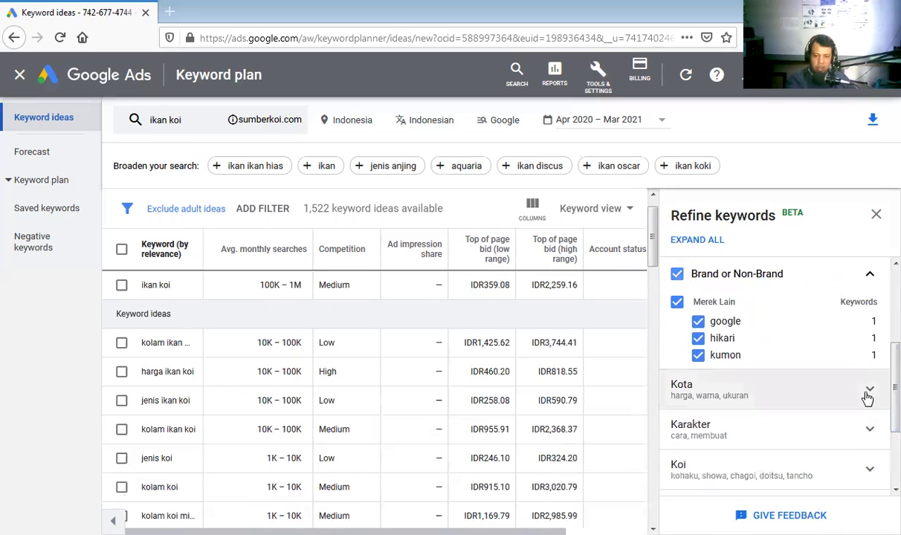
# - Expand the Kota and Karakter groups in the keyword refinements and examine their entries and keyword counts
pyautogui.click(867, 394)
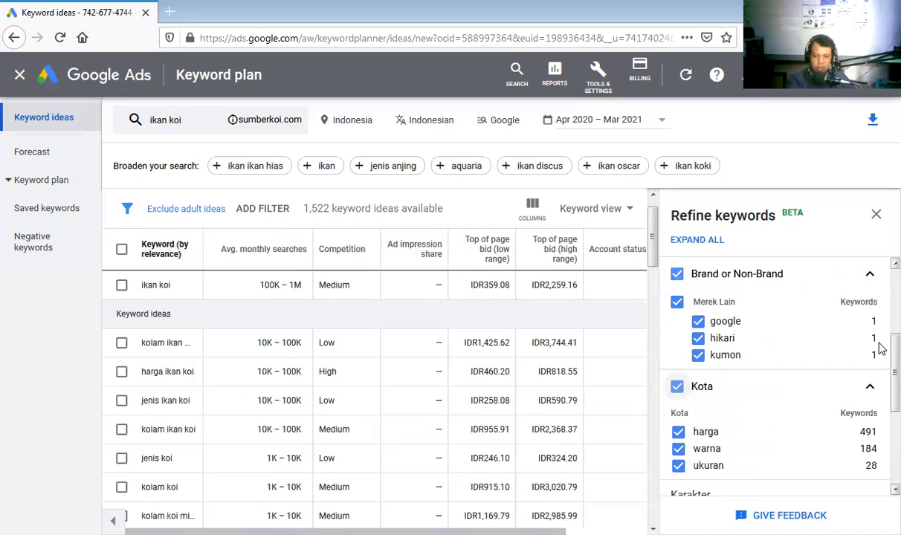
pyautogui.scroll(-1, 877, 377)
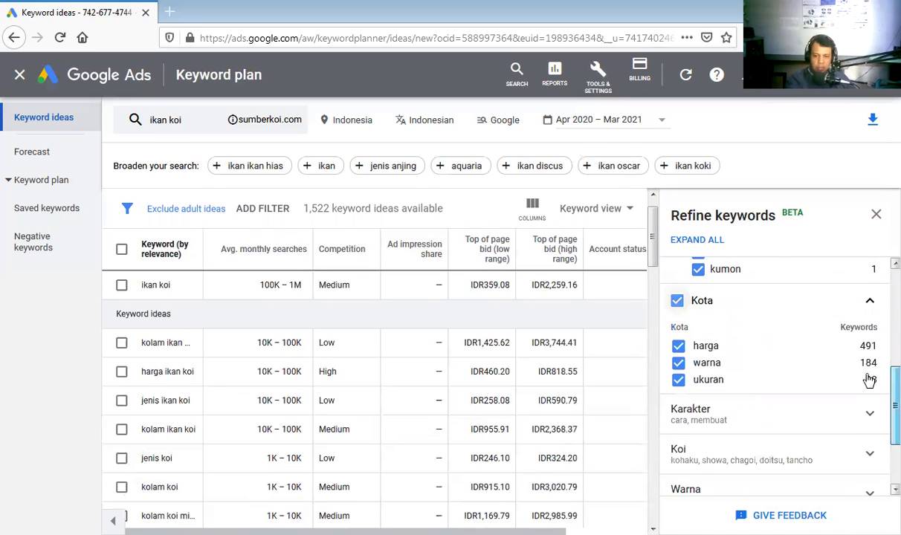
pyautogui.scroll(-1, 870, 380)
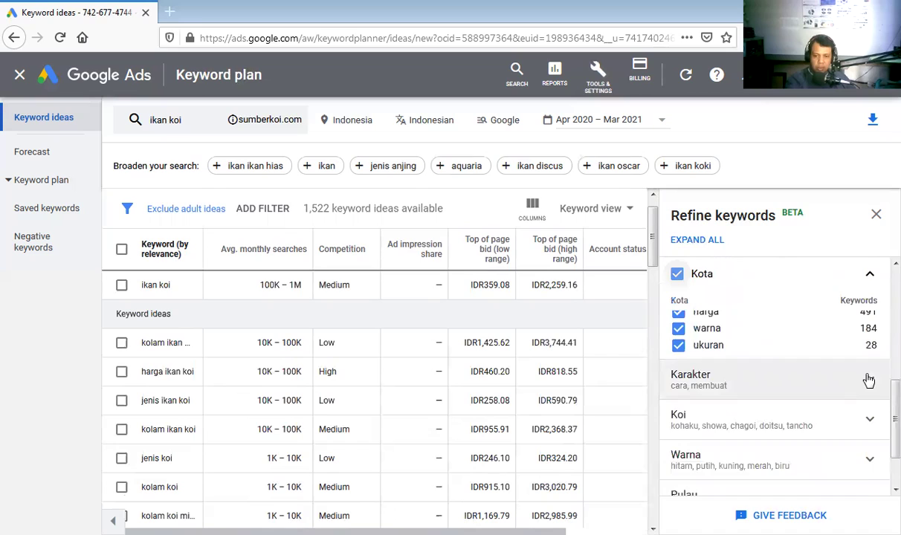
pyautogui.click(868, 379)
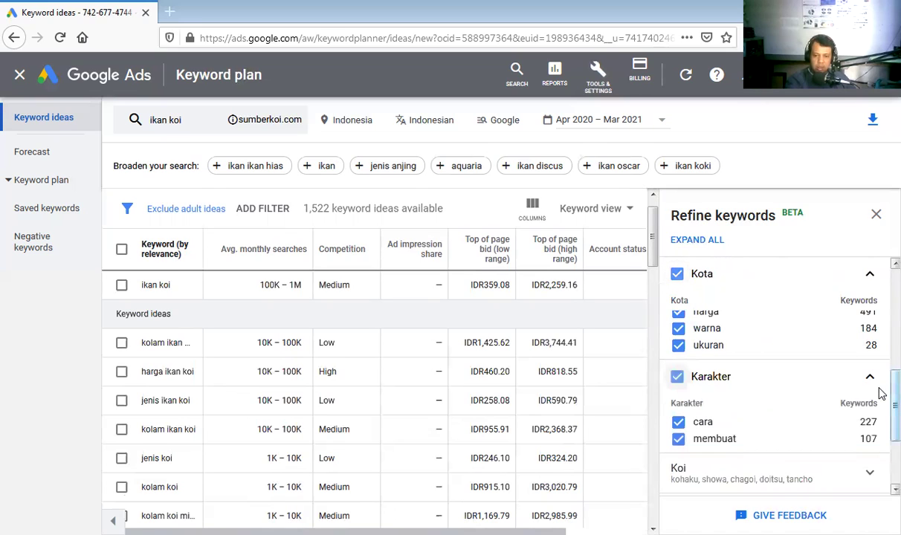
pyautogui.scroll(-1, 881, 413)
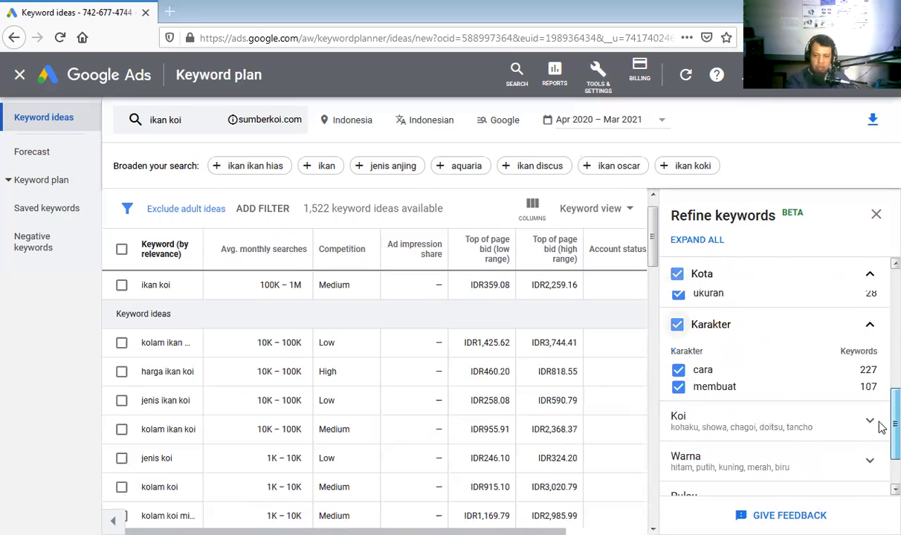
pyautogui.scroll(-1, 880, 425)
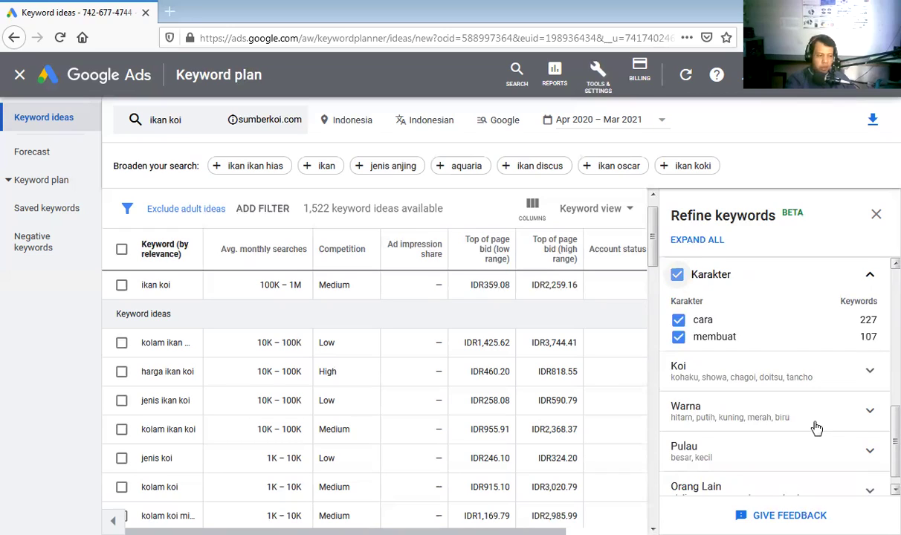
# - Expand the Koi refinement group and examine the listed koi varieties with their keyword counts
pyautogui.click(875, 384)
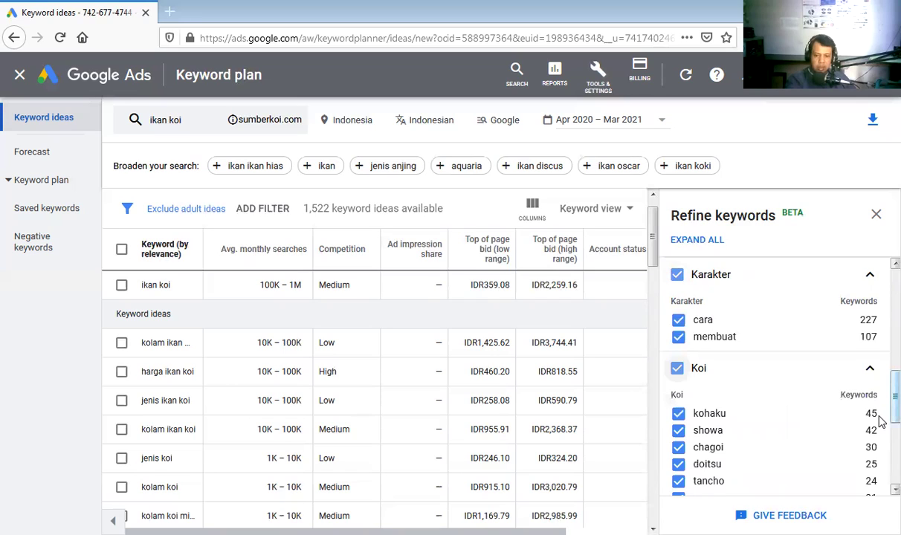
pyautogui.scroll(-2, 880, 423)
pyautogui.scroll(-1, 881, 438)
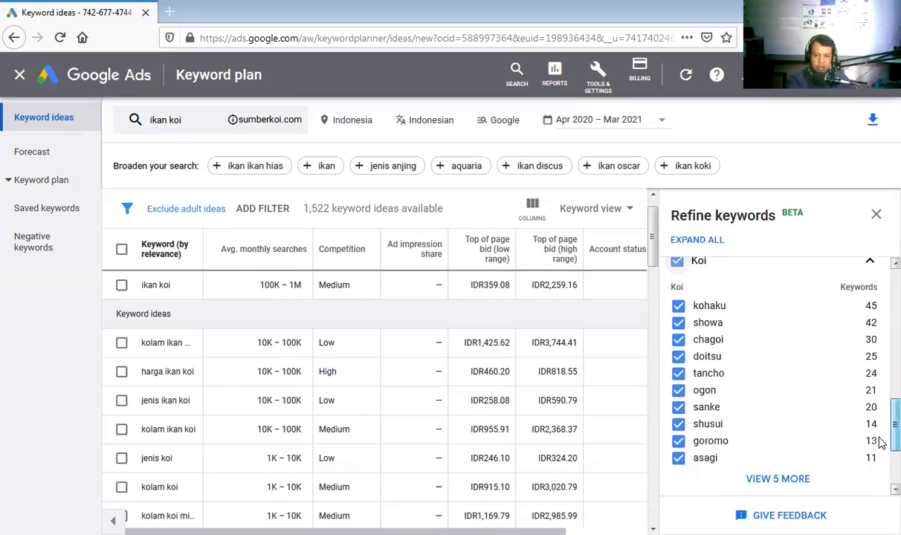
pyautogui.scroll(-1, 881, 440)
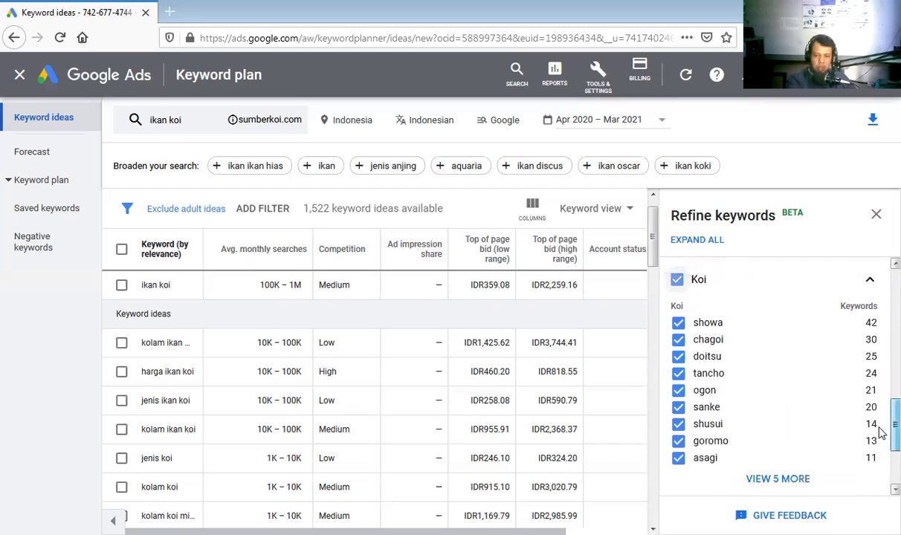
pyautogui.scroll(1, 881, 439)
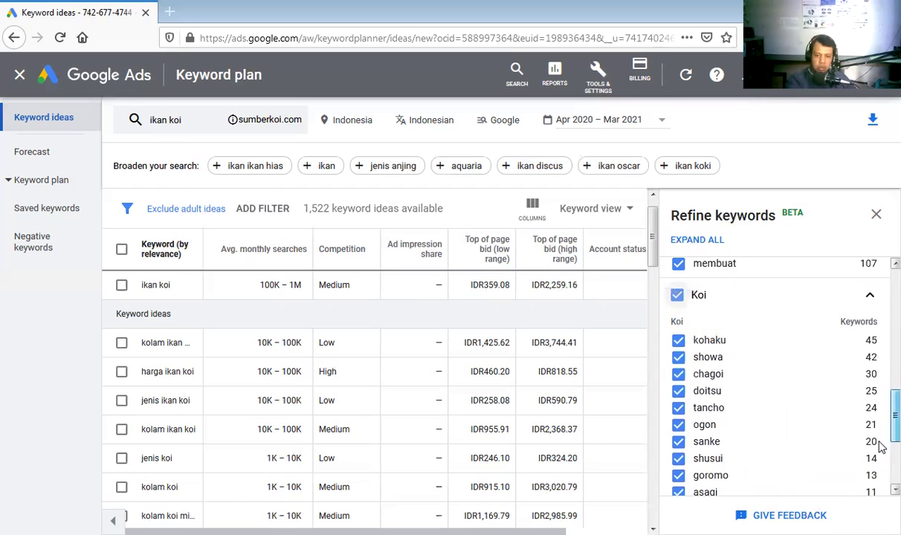
pyautogui.scroll(-1, 881, 449)
pyautogui.scroll(-3, 881, 455)
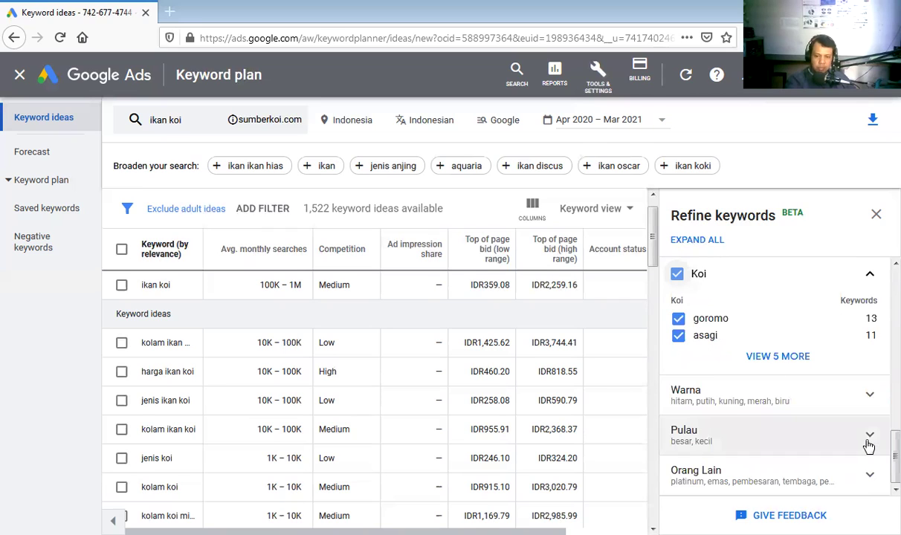
# - Expand the Pulau refinement group to examine its entries, and review the expanded groups back up to Brand or Non-Brand
pyautogui.click(869, 444)
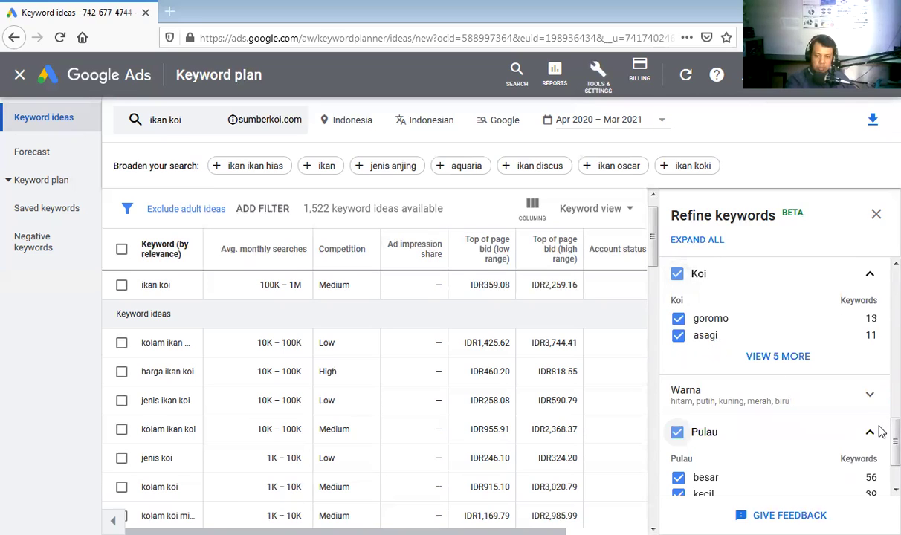
pyautogui.scroll(-1, 881, 430)
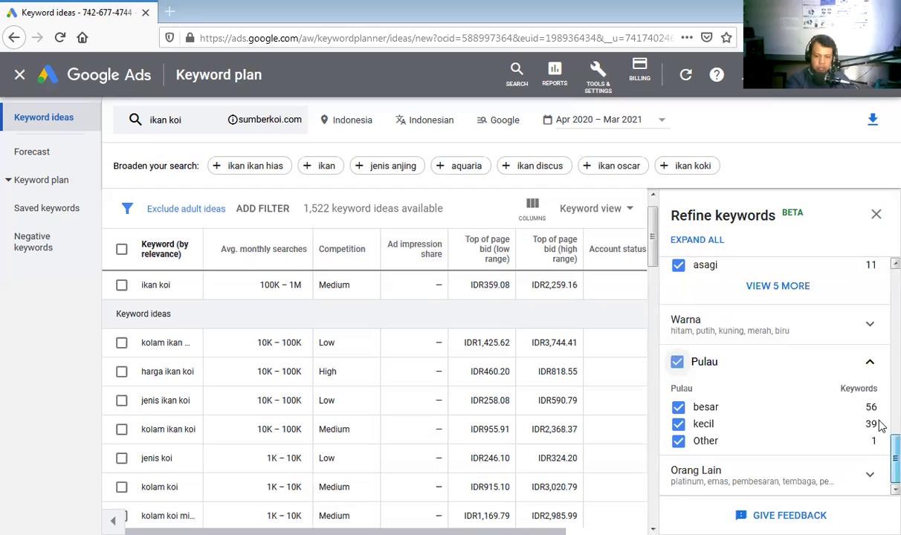
pyautogui.scroll(2, 881, 420)
pyautogui.scroll(1, 881, 415)
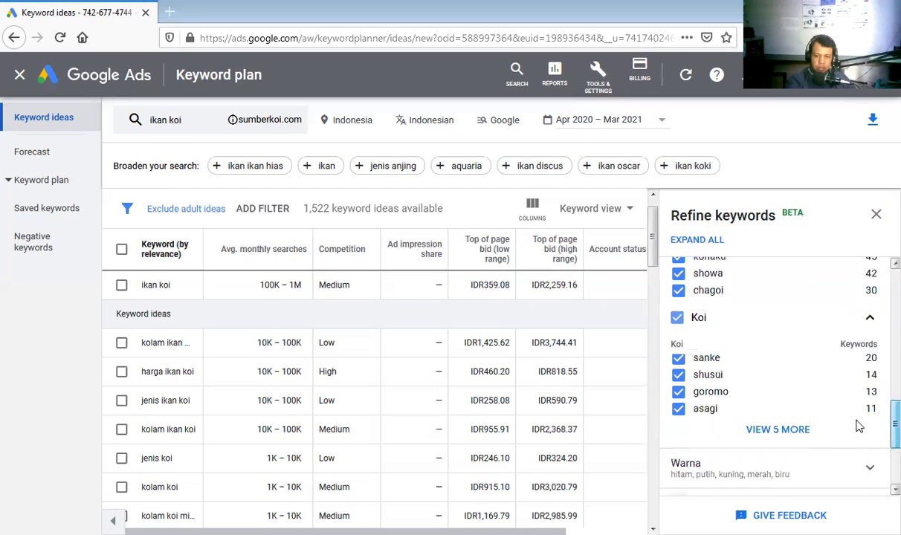
pyautogui.scroll(1, 814, 405)
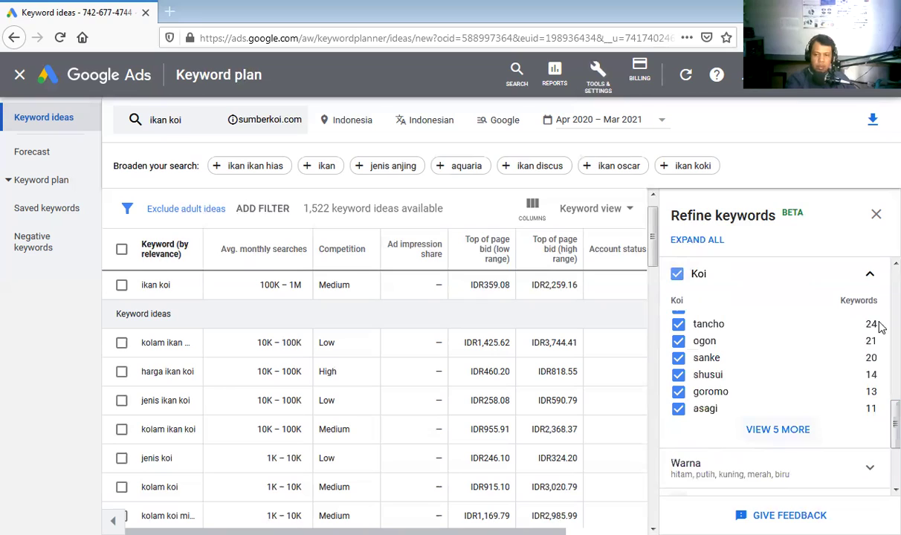
pyautogui.scroll(1, 881, 324)
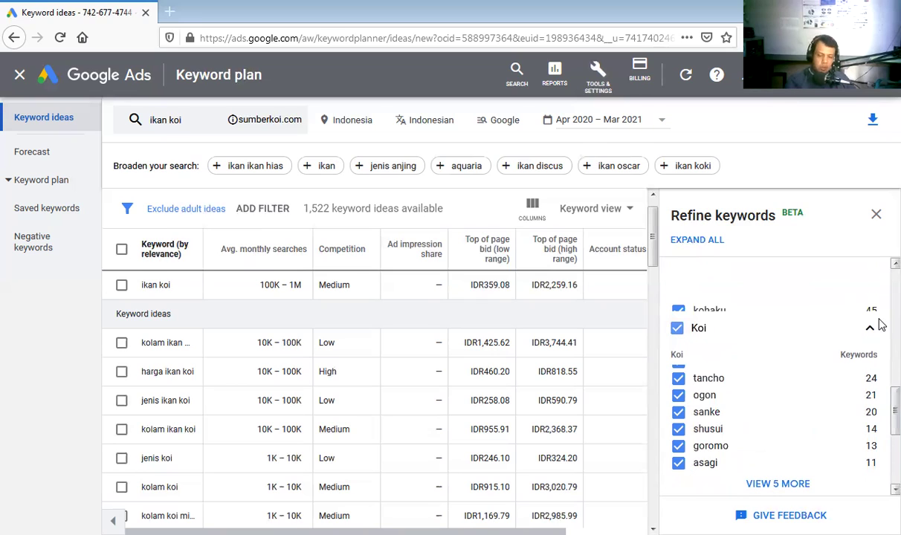
pyautogui.scroll(2, 881, 324)
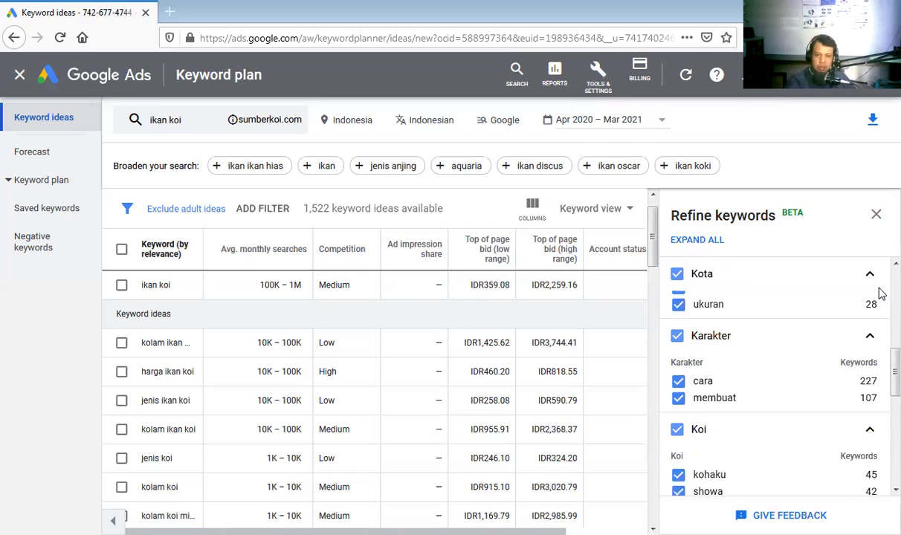
pyautogui.scroll(5, 881, 294)
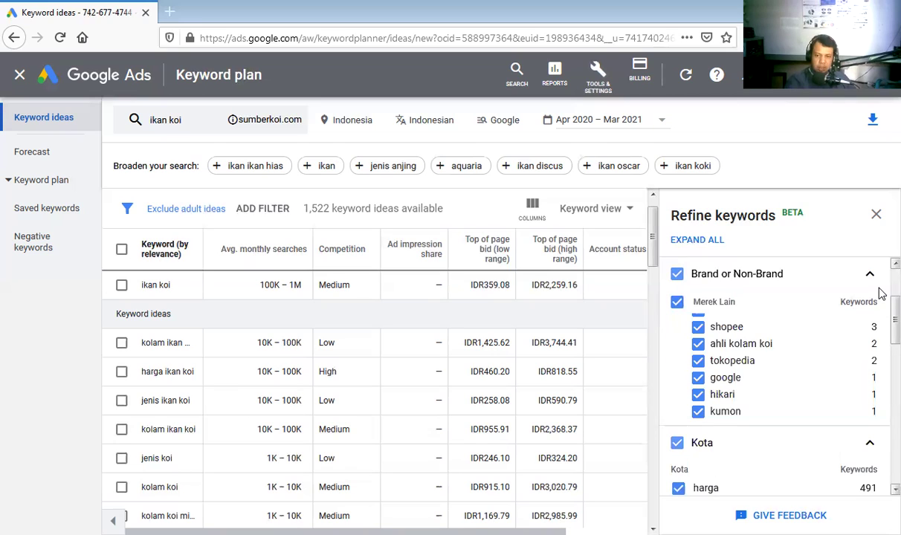